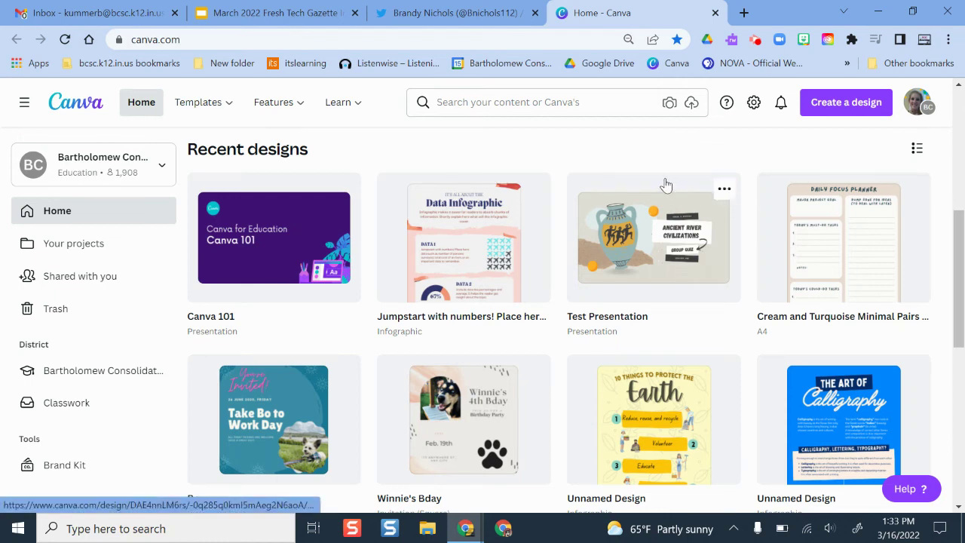
# - Scroll through Recent designs to find the Cream and Turquoise Daily Focus Planner
pyautogui.scroll(-2, 666, 184)
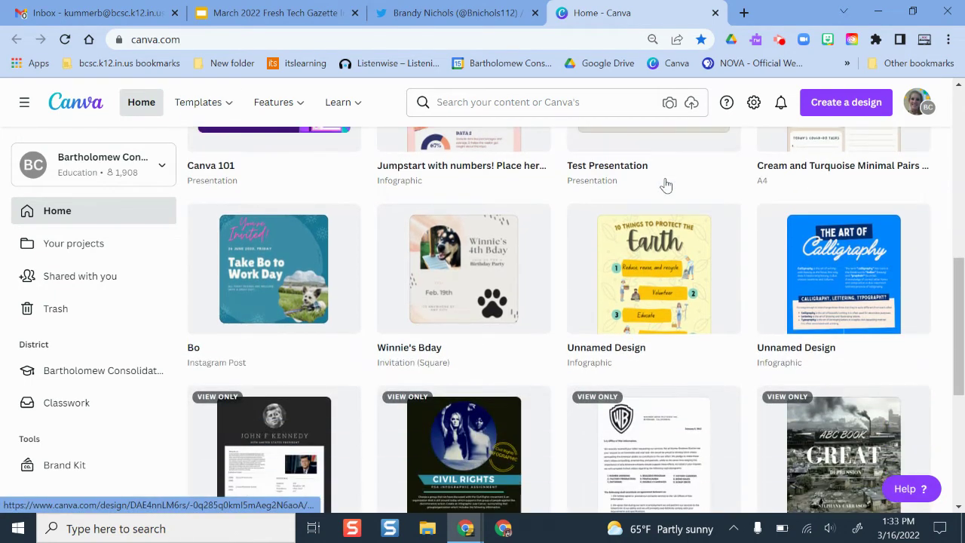
pyautogui.scroll(-2, 666, 185)
pyautogui.scroll(-1, 666, 185)
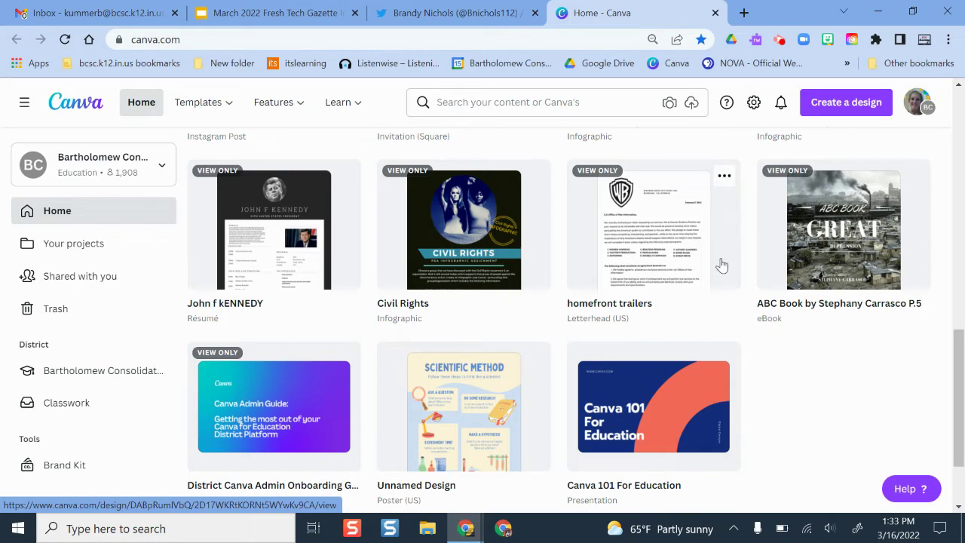
pyautogui.scroll(7, 722, 264)
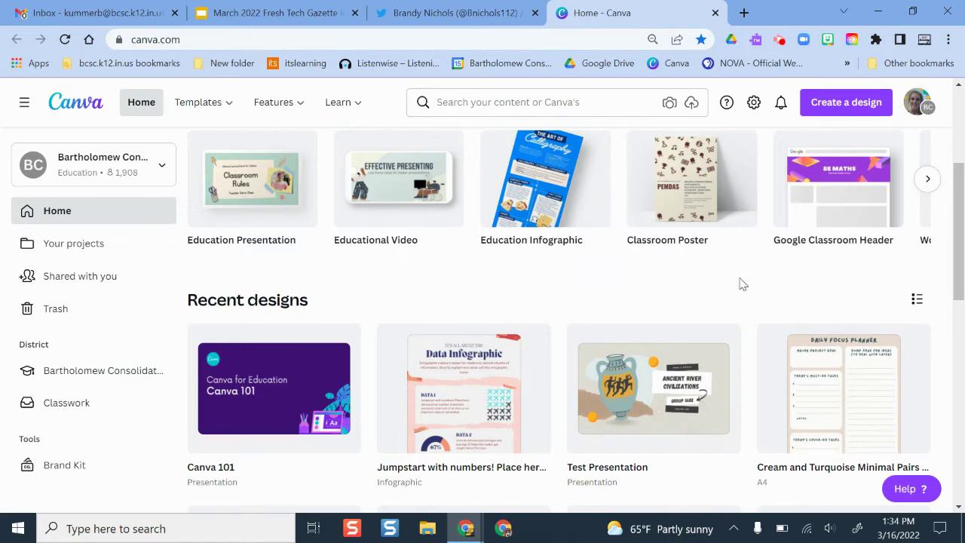
pyautogui.scroll(-2, 739, 276)
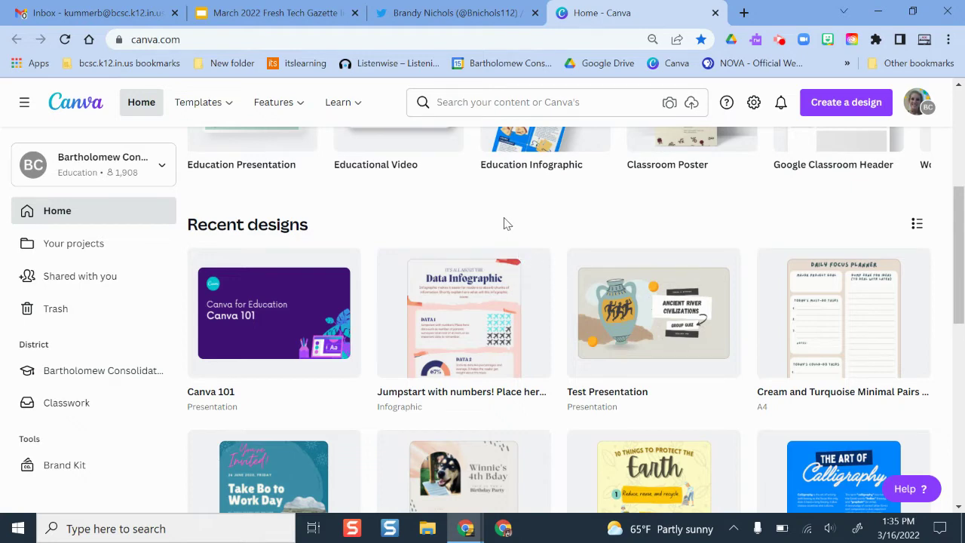
pyautogui.scroll(-2, 543, 206)
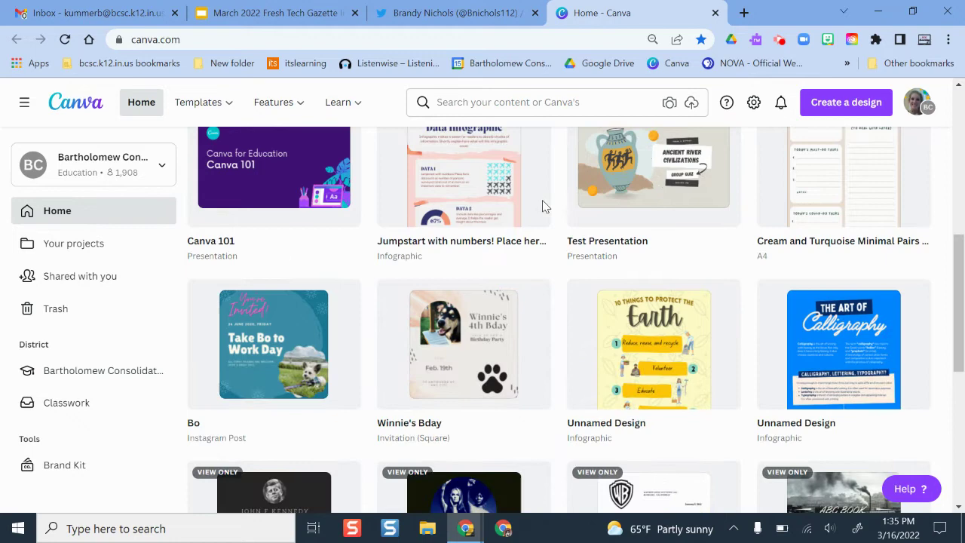
pyautogui.scroll(1, 553, 198)
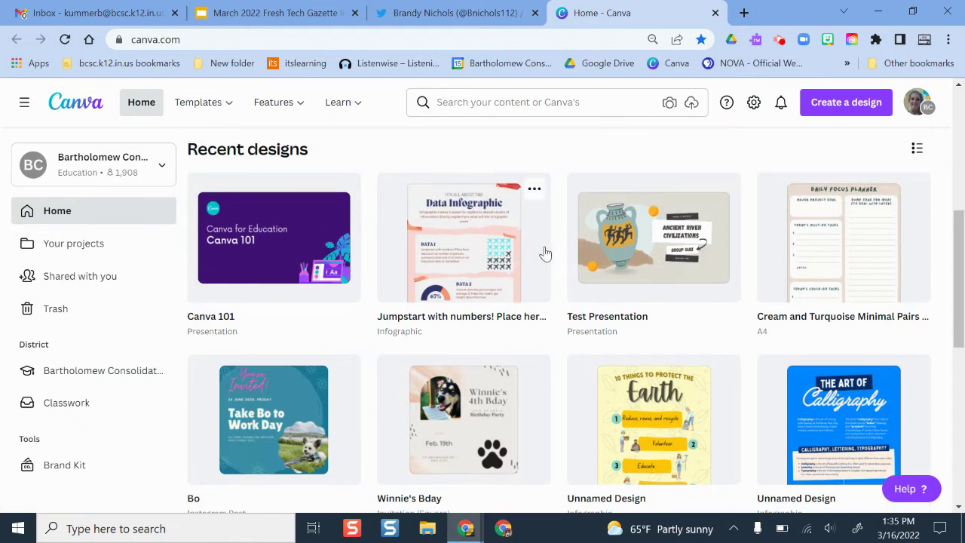
pyautogui.scroll(3, 545, 252)
pyautogui.scroll(-1, 545, 252)
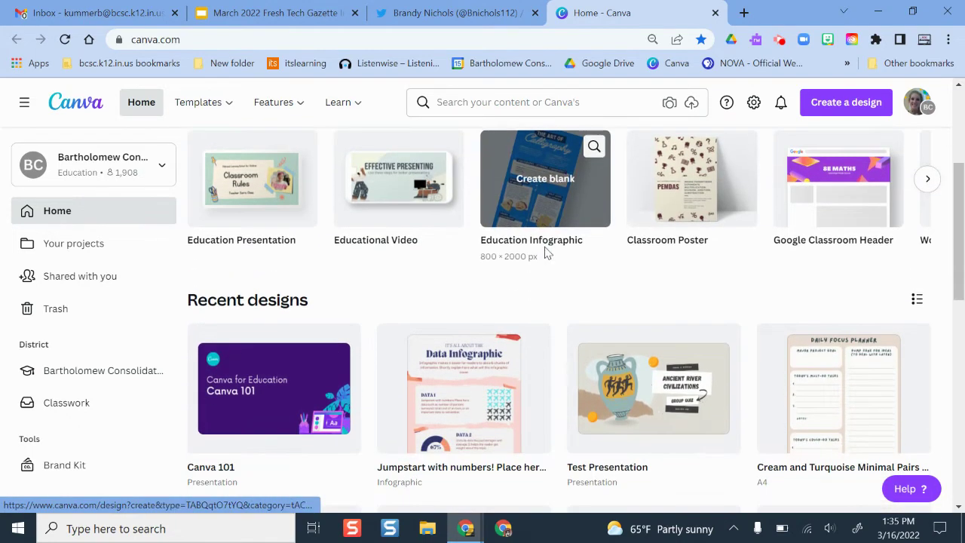
pyautogui.scroll(1, 520, 243)
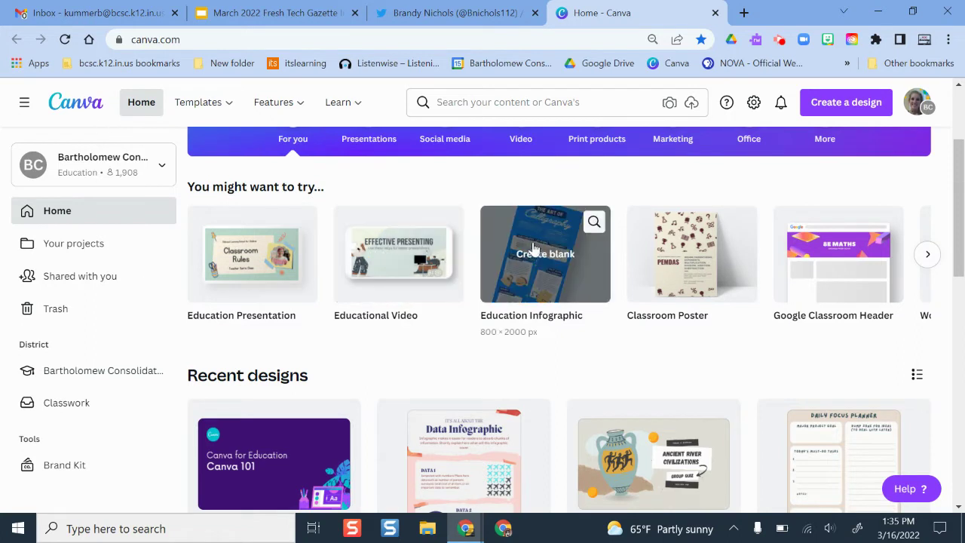
pyautogui.scroll(-2, 537, 245)
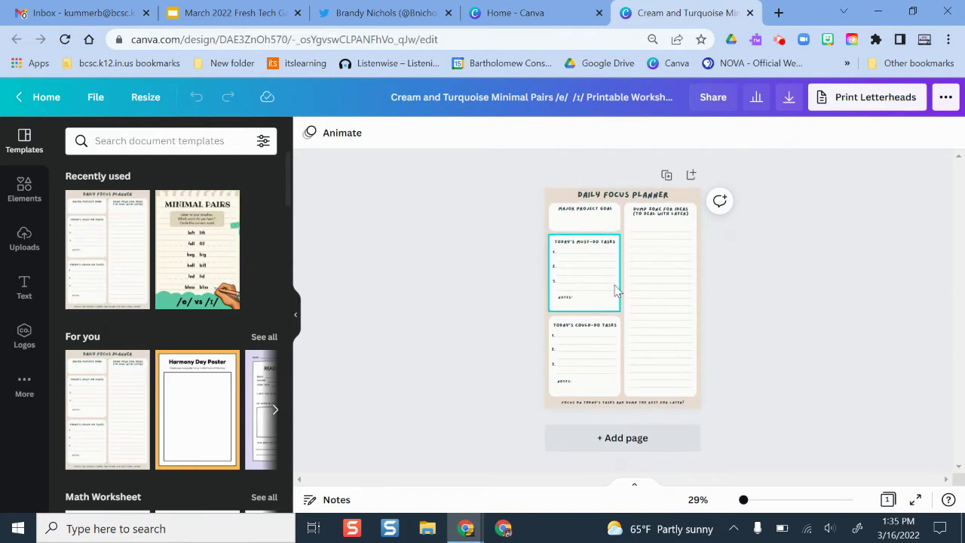
# - Show all Share destinations for the planner, including Google Drive, Download and Google Classroom
pyautogui.click(946, 104)
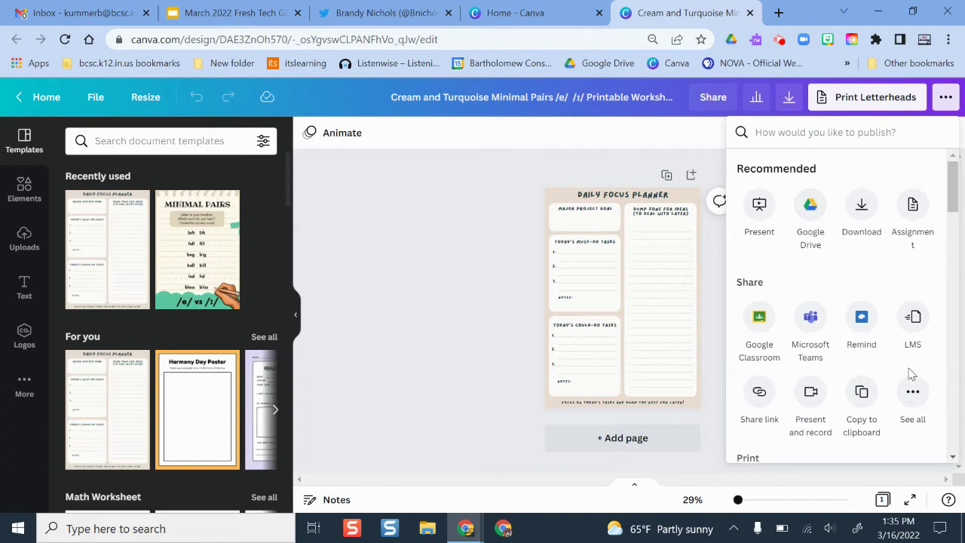
pyautogui.click(914, 395)
pyautogui.scroll(-2, 866, 331)
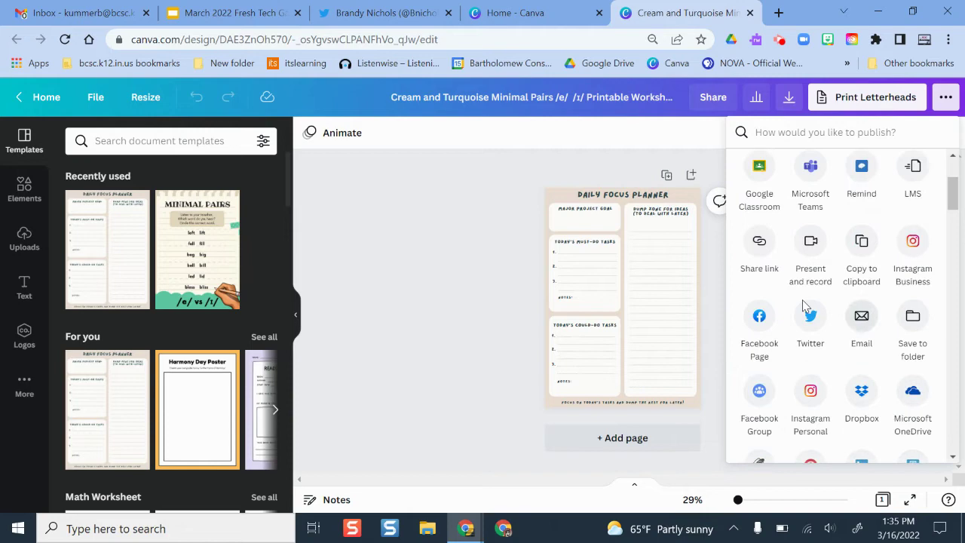
pyautogui.scroll(-2, 850, 386)
pyautogui.scroll(4, 849, 386)
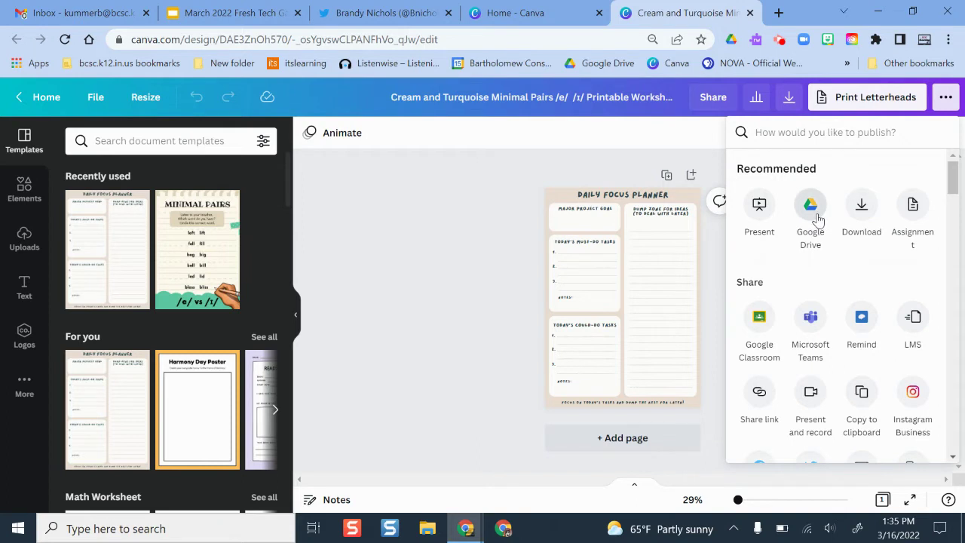
# - Pick Google Drive as the save destination and browse its folder list
pyautogui.click(810, 218)
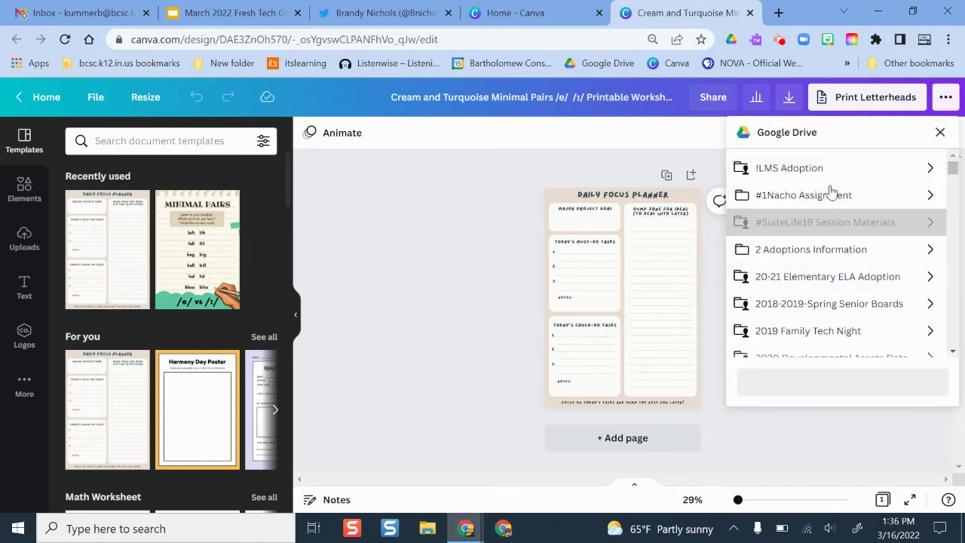
pyautogui.scroll(-2, 856, 202)
pyautogui.scroll(-3, 860, 215)
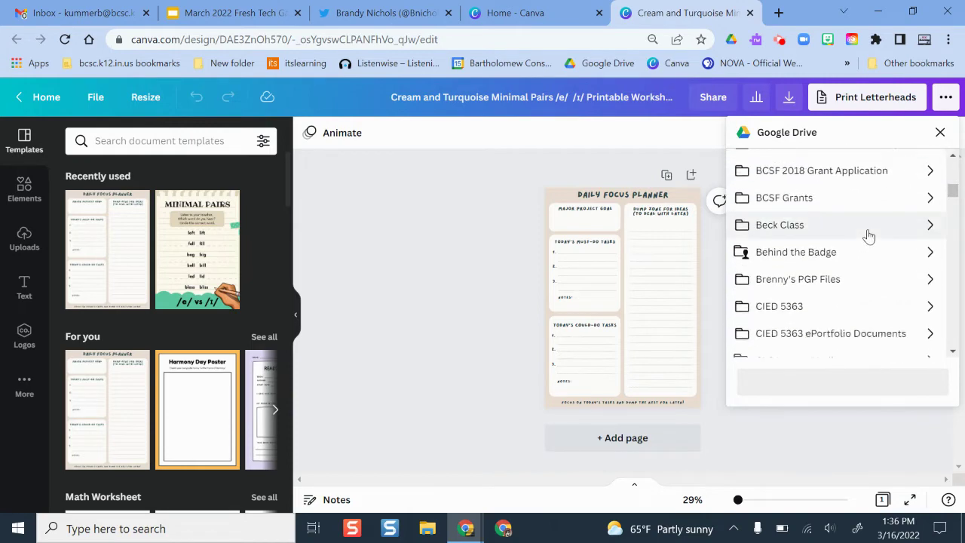
pyautogui.scroll(-2, 867, 236)
pyautogui.scroll(-2, 864, 236)
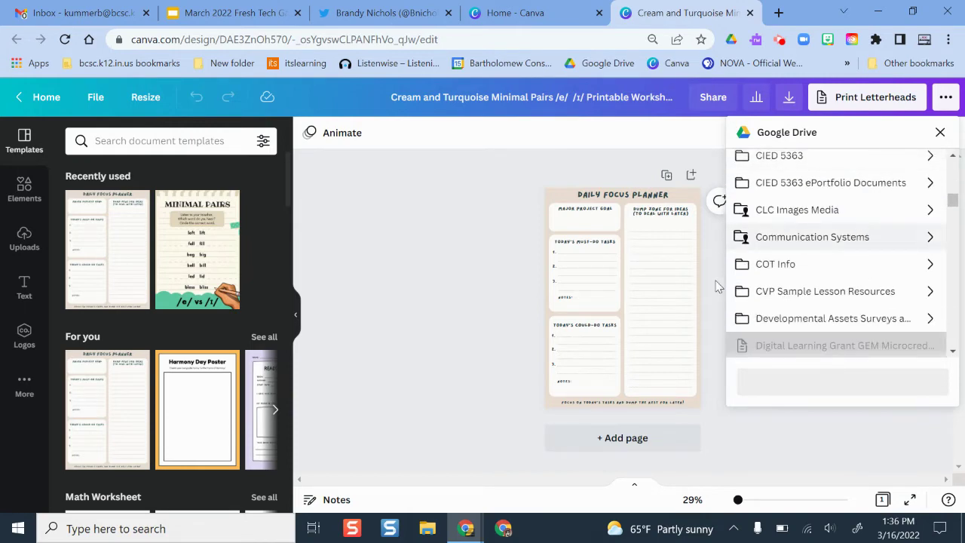
pyautogui.scroll(-3, 931, 226)
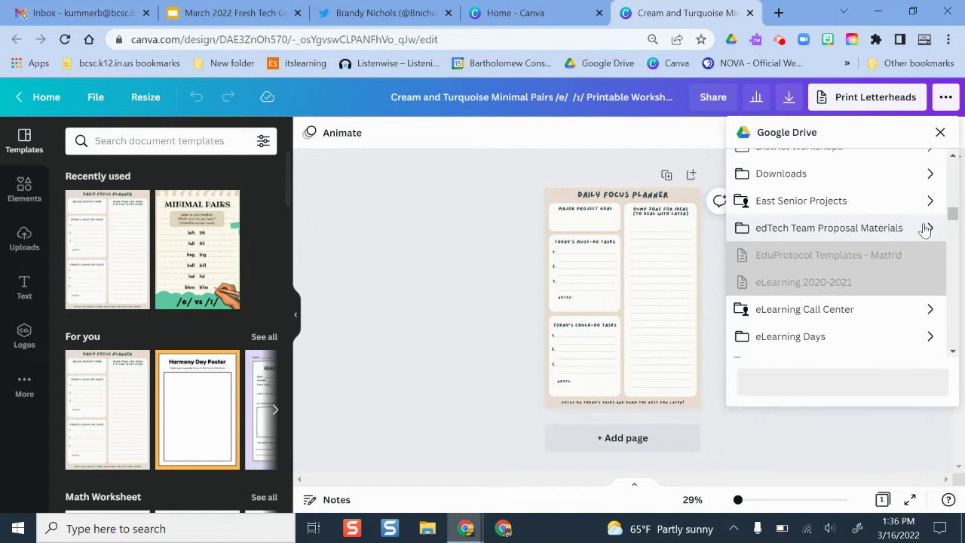
pyautogui.scroll(-4, 925, 230)
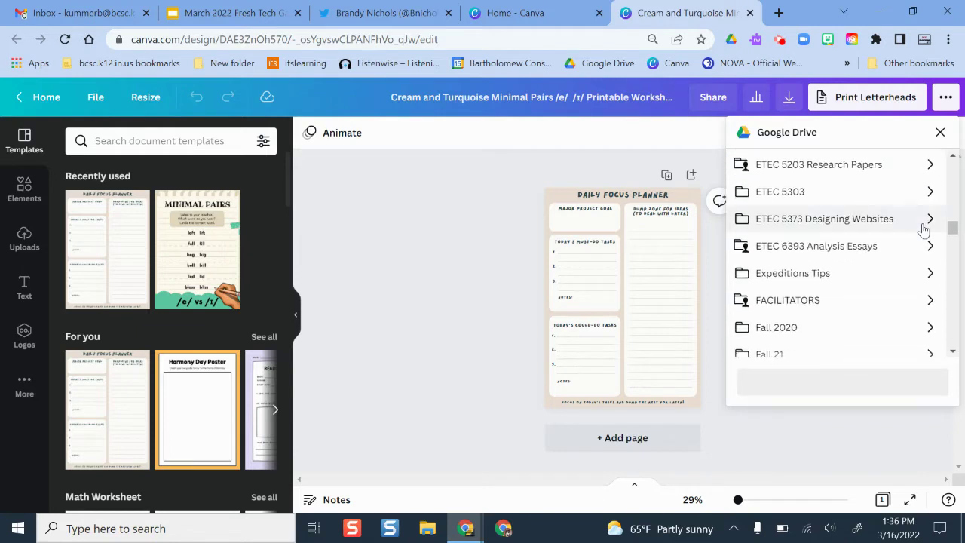
pyautogui.scroll(-2, 924, 228)
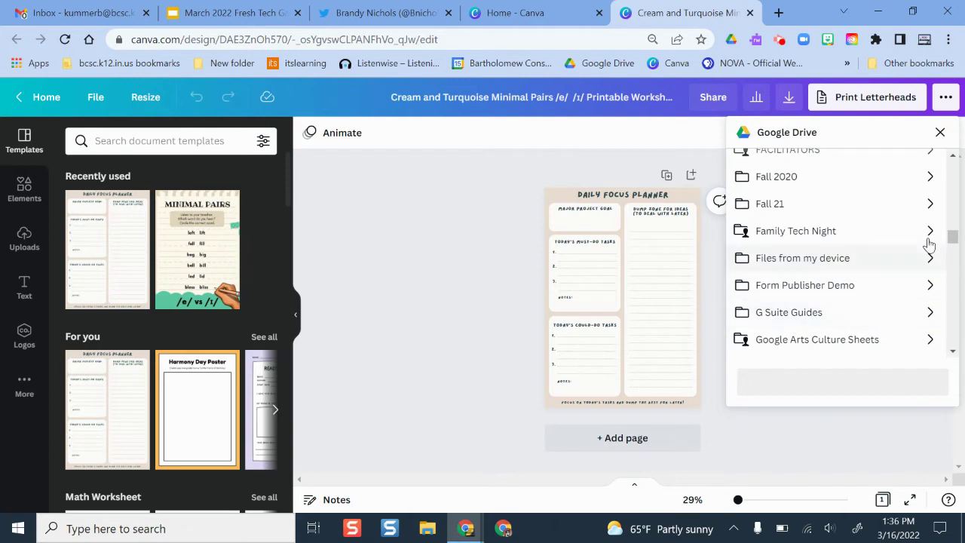
pyautogui.scroll(-2, 929, 242)
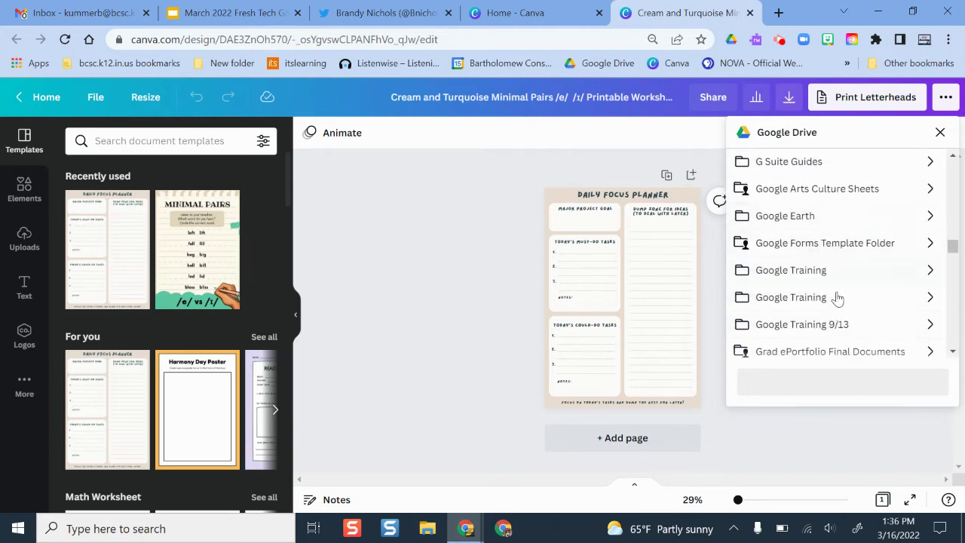
# - Choose the G Suite Guides folder and set the file type to PPTX
pyautogui.click(837, 162)
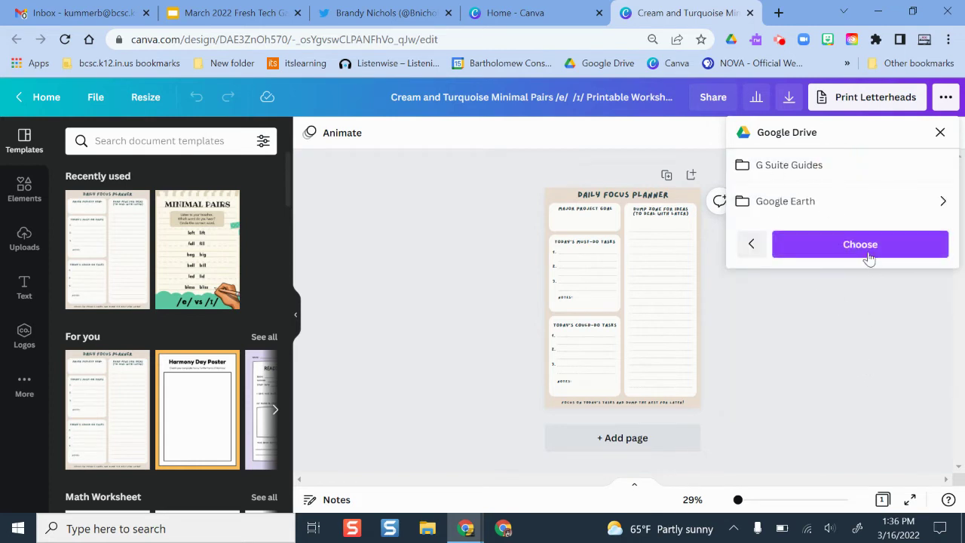
pyautogui.click(890, 242)
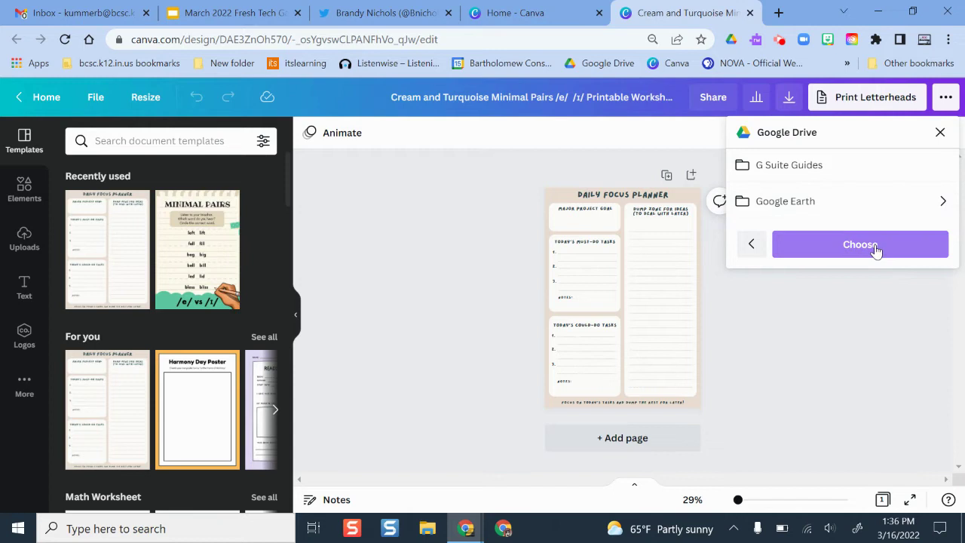
pyautogui.click(852, 229)
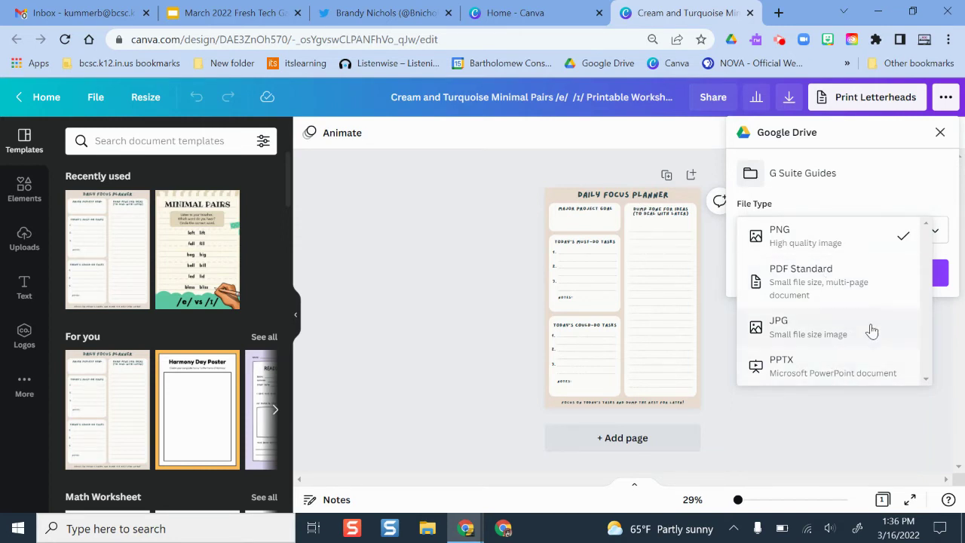
pyautogui.click(830, 367)
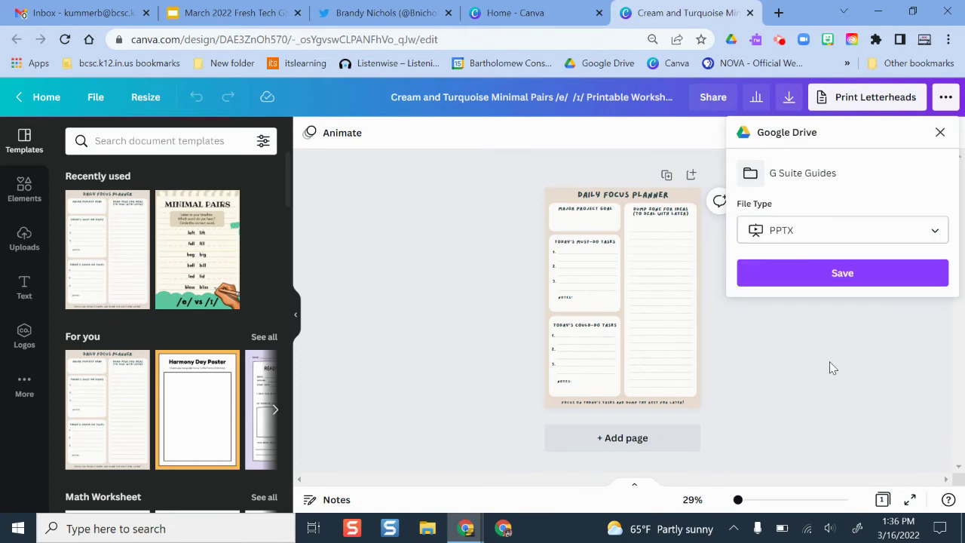
# - Save the planner to Google Drive as PPTX and dismiss the saved confirmation
pyautogui.click(839, 281)
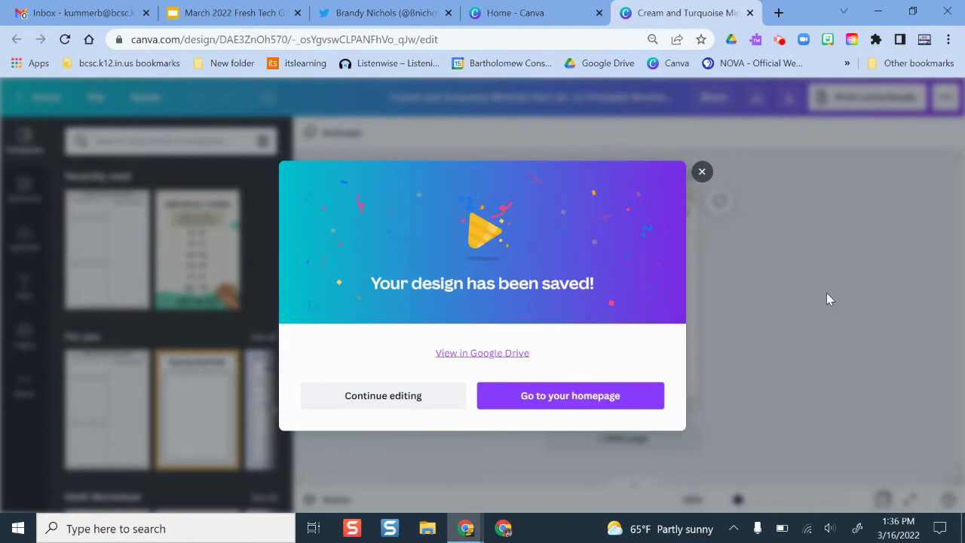
pyautogui.click(701, 172)
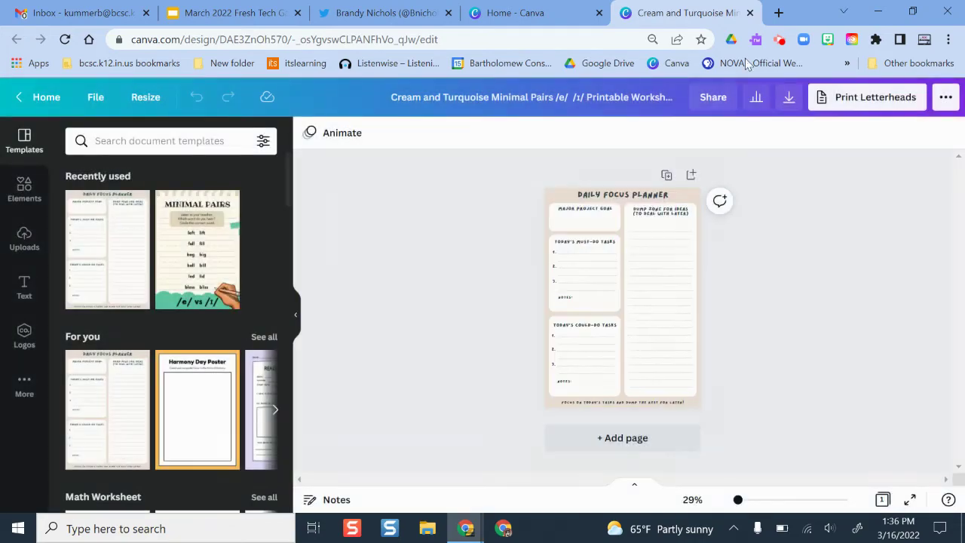
# - In a new tab, go to Google Drive's Recent files list
pyautogui.click(779, 13)
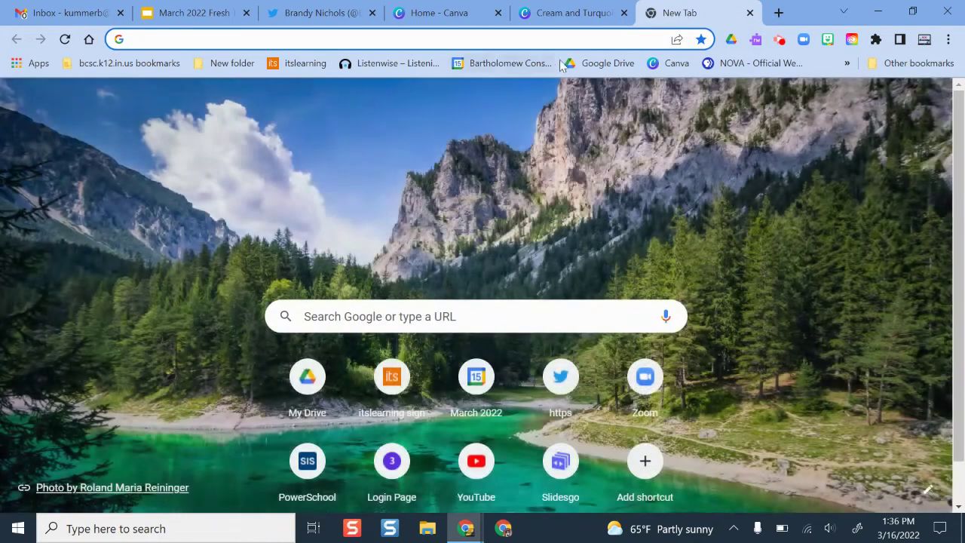
pyautogui.click(601, 62)
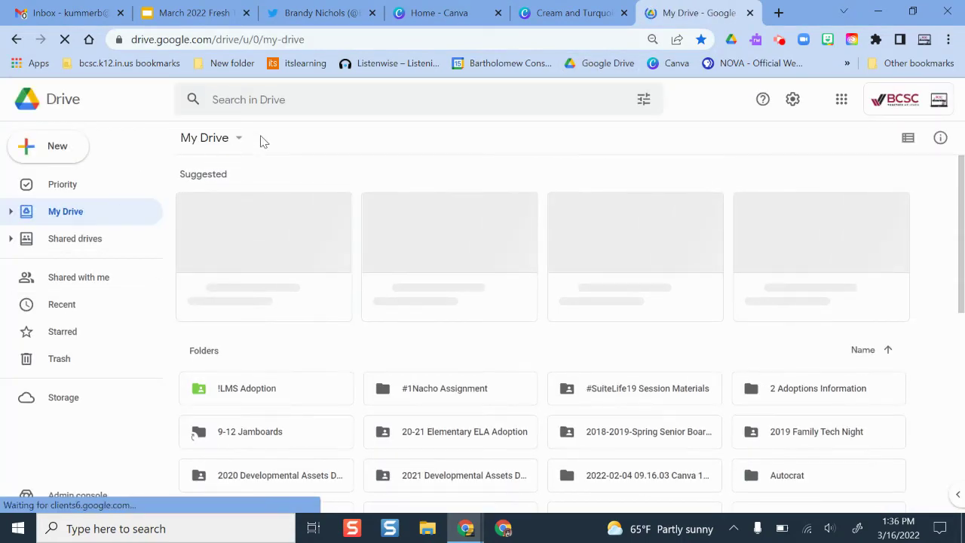
pyautogui.click(62, 305)
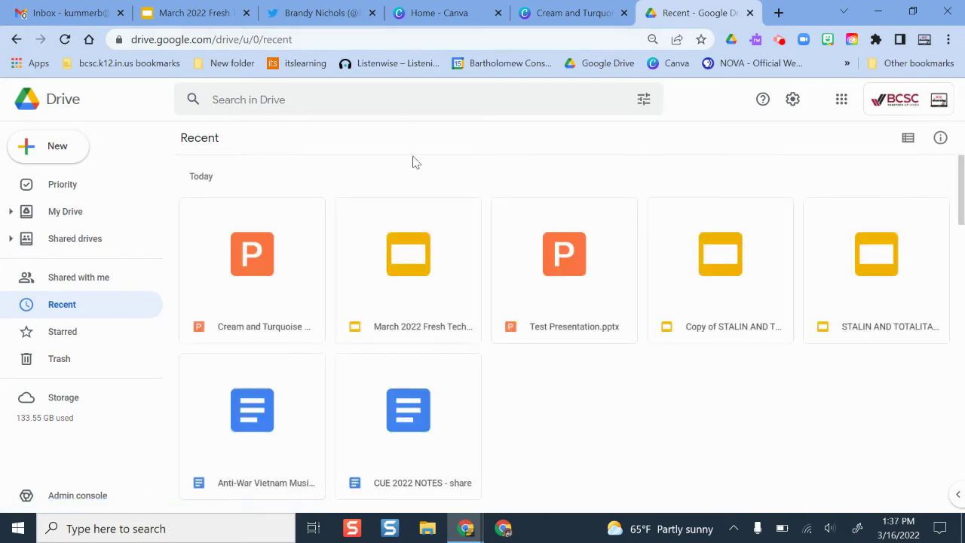
# - Open the Cream and Turquoise PPTX and use the File menu to save it as Google Slides
pyautogui.doubleClick(234, 309)
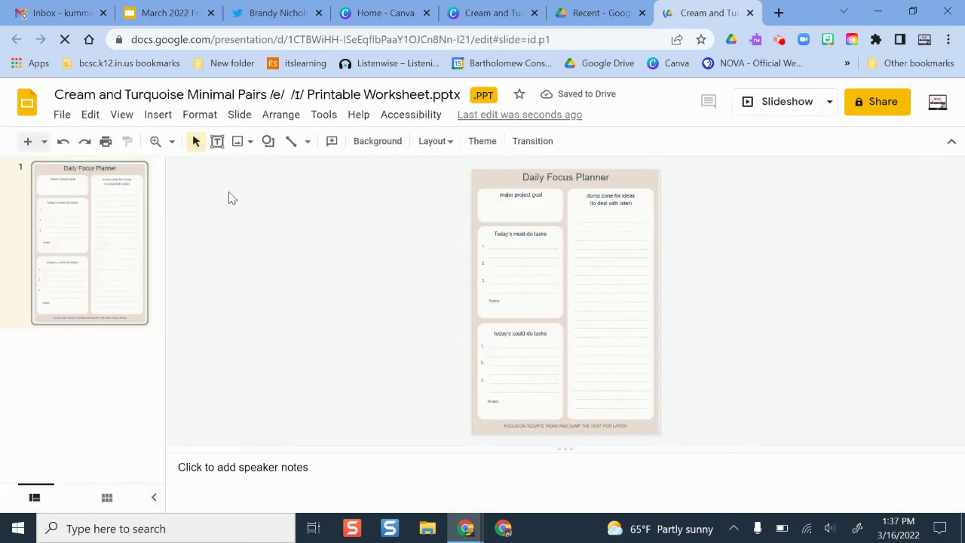
pyautogui.click(60, 117)
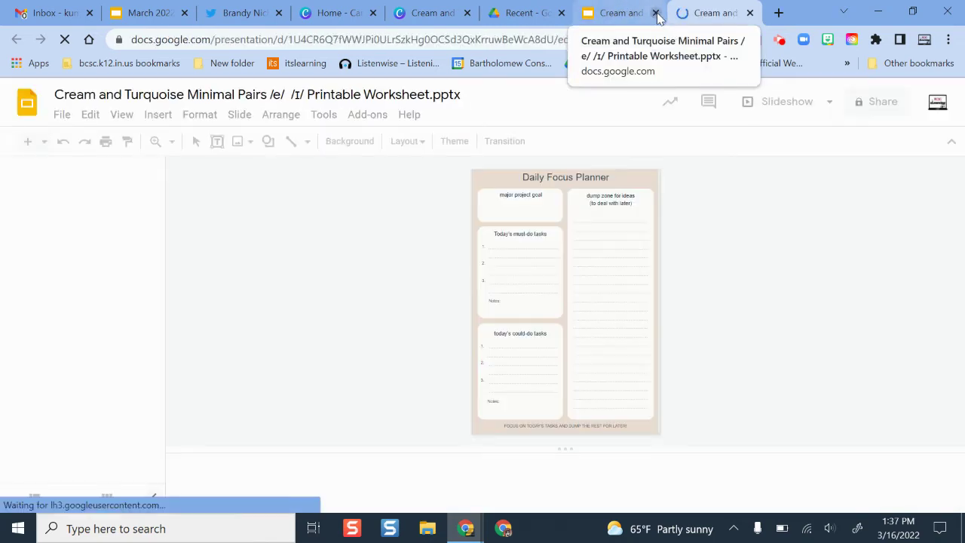
# - Close the original PPTX tab and test editing the goal, dump zone and title text boxes
pyautogui.click(656, 14)
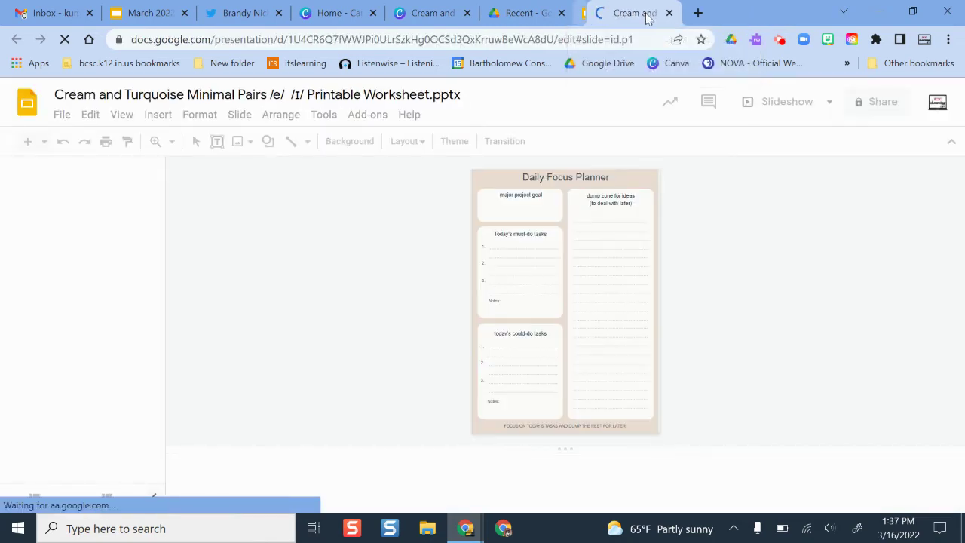
pyautogui.click(521, 197)
pyautogui.click(596, 199)
pyautogui.click(588, 231)
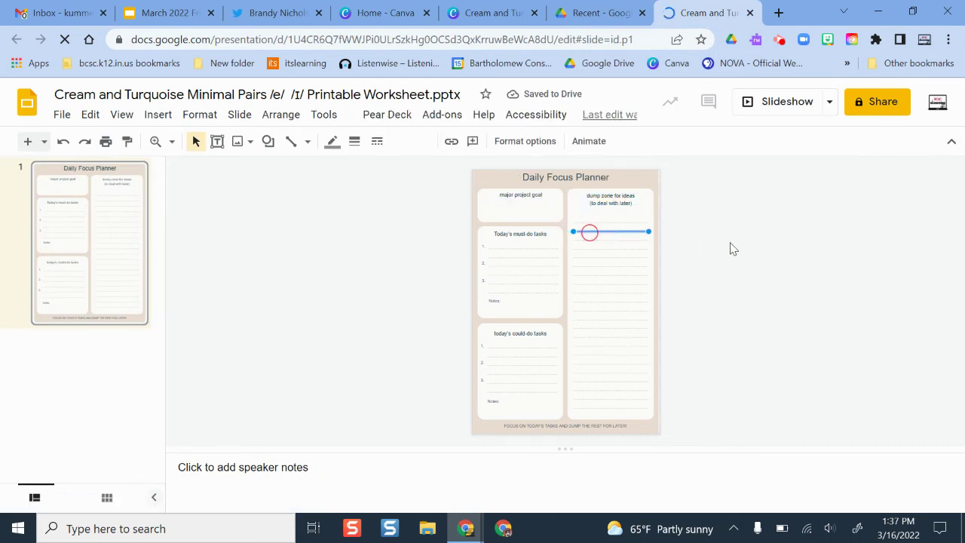
pyautogui.click(835, 239)
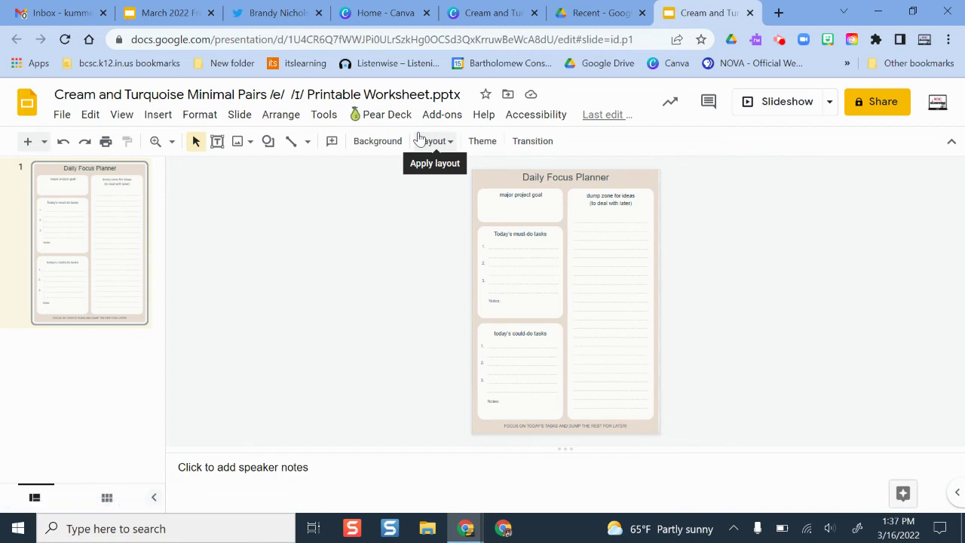
pyautogui.click(542, 178)
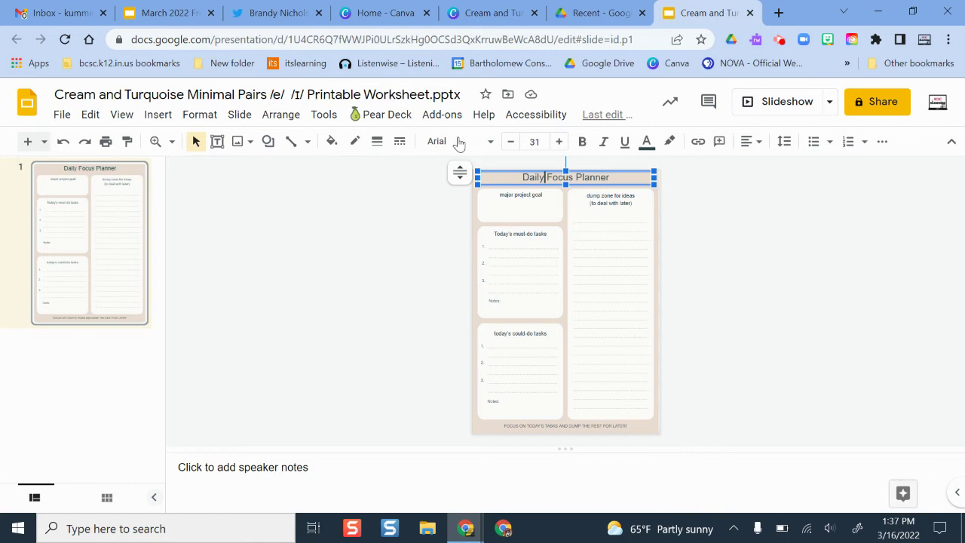
pyautogui.click(395, 383)
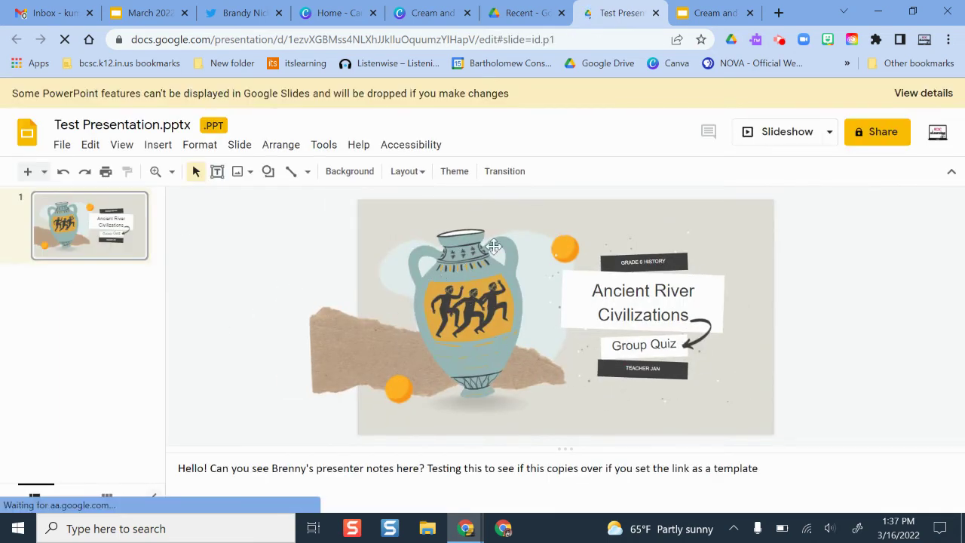
# - Save Test Presentation.pptx as Google Slides and click into its speaker notes to test editing
pyautogui.click(62, 145)
pyautogui.click(169, 331)
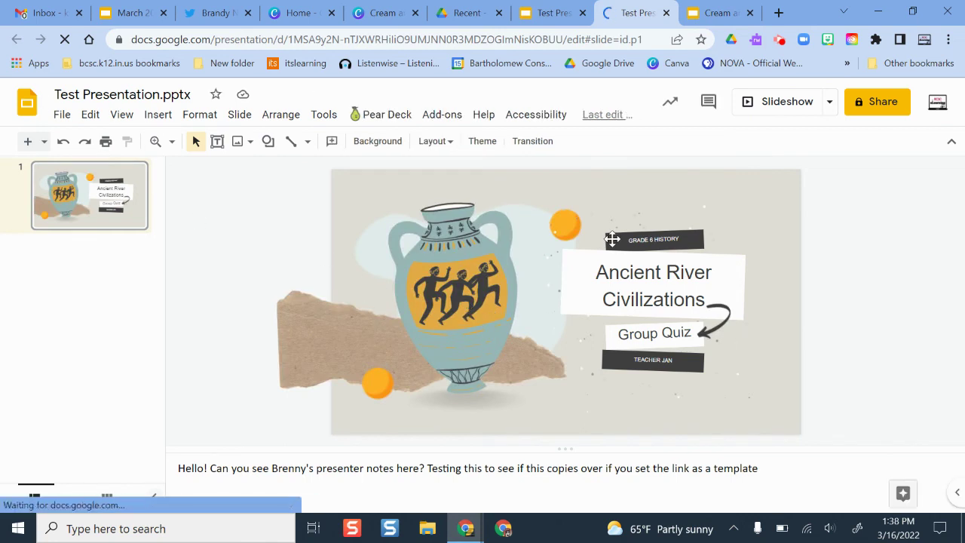
pyautogui.click(219, 466)
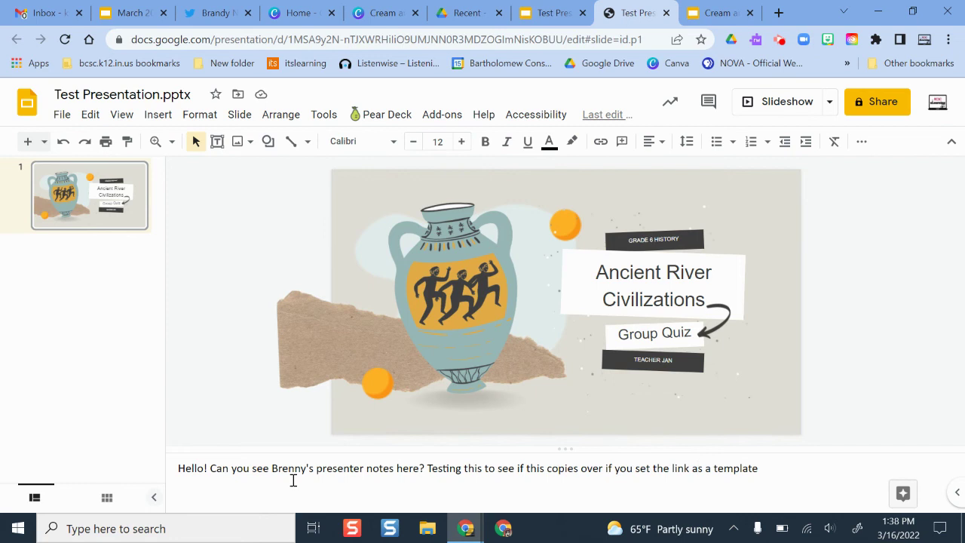
pyautogui.click(351, 461)
pyautogui.click(350, 468)
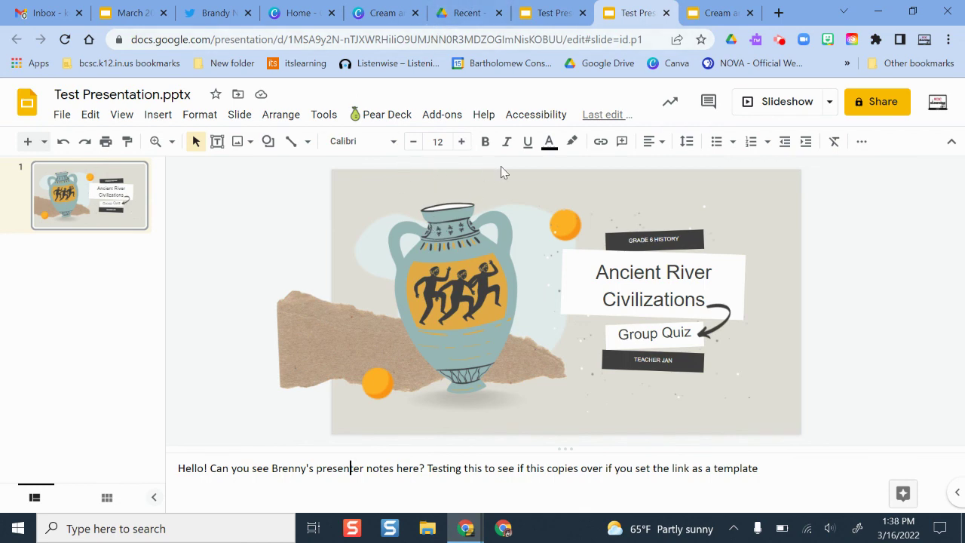